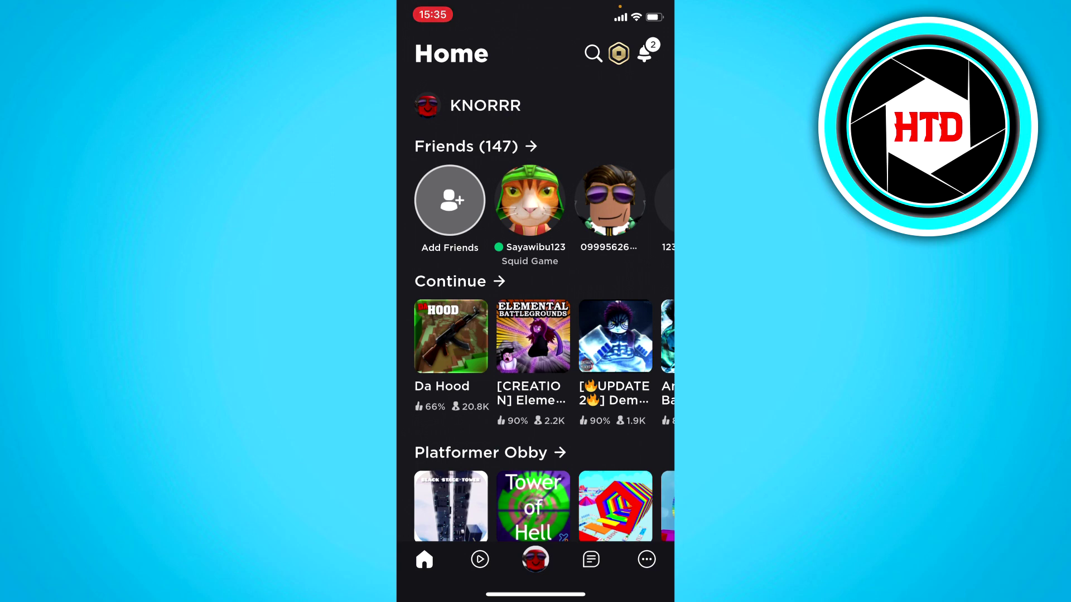
Open the Friends page from the More tab, leaving the friends search empty
{"action": "left_click", "coordinate": [647, 560]}
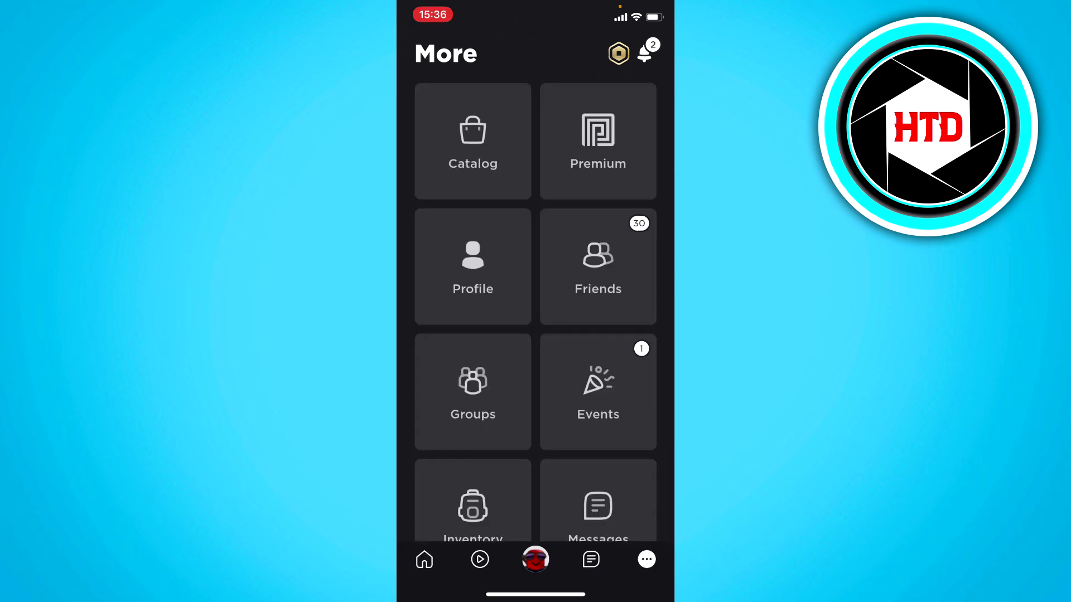
{"action": "left_click", "coordinate": [598, 266]}
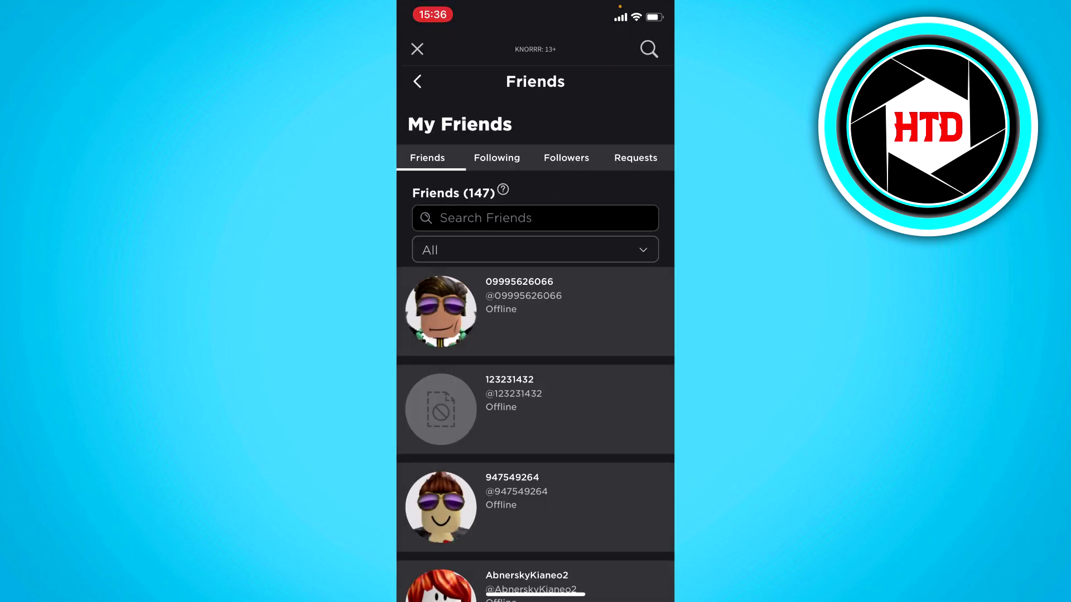
{"action": "scroll", "coordinate": [536, 335], "scroll_direction": "down", "scroll_amount": 1}
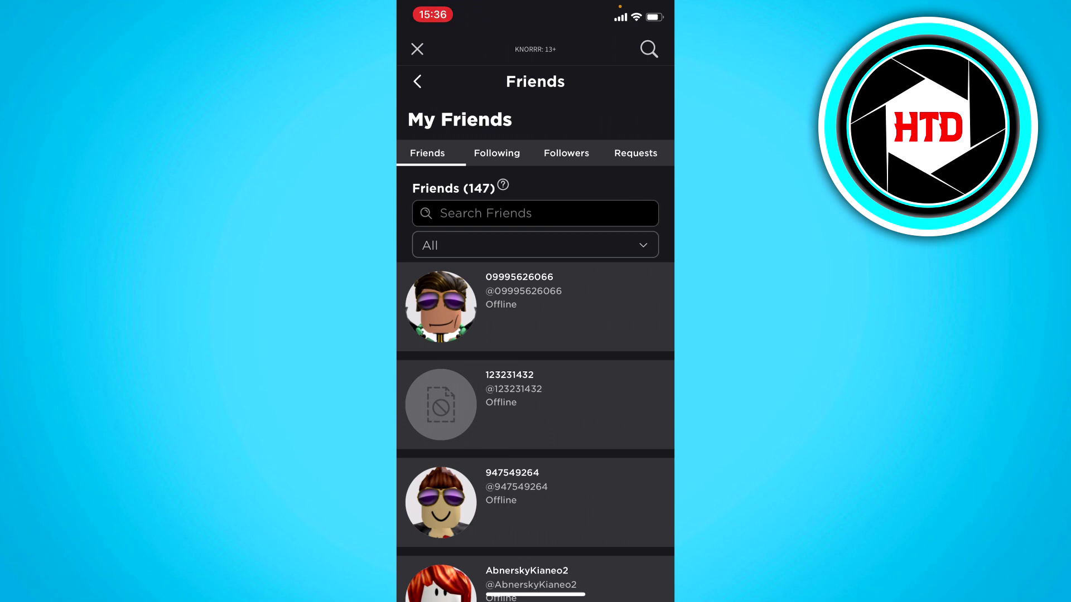
{"action": "left_click", "coordinate": [536, 213]}
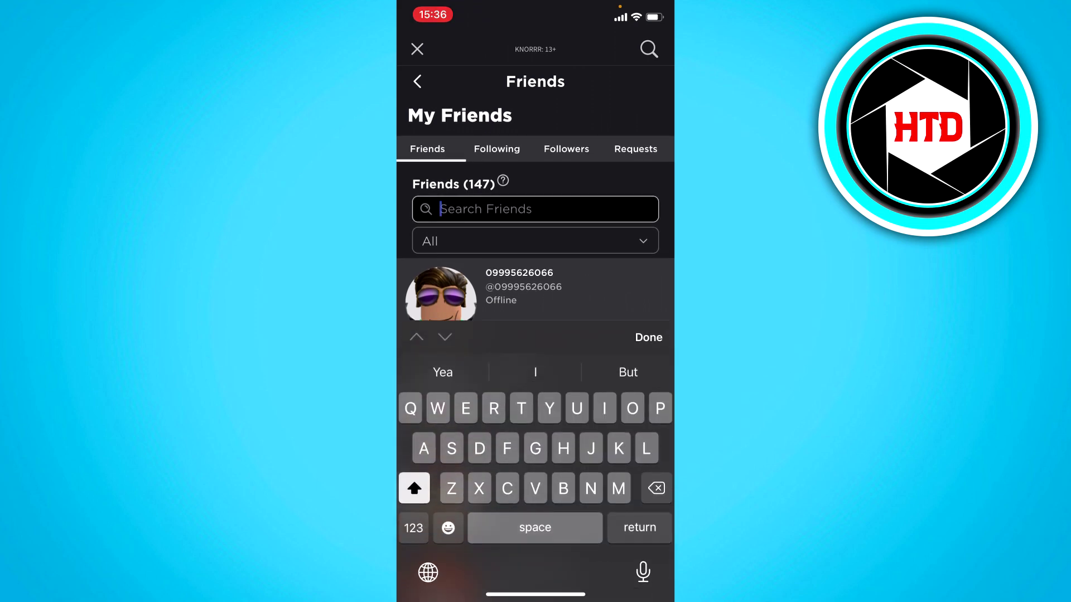
{"action": "left_click", "coordinate": [648, 337]}
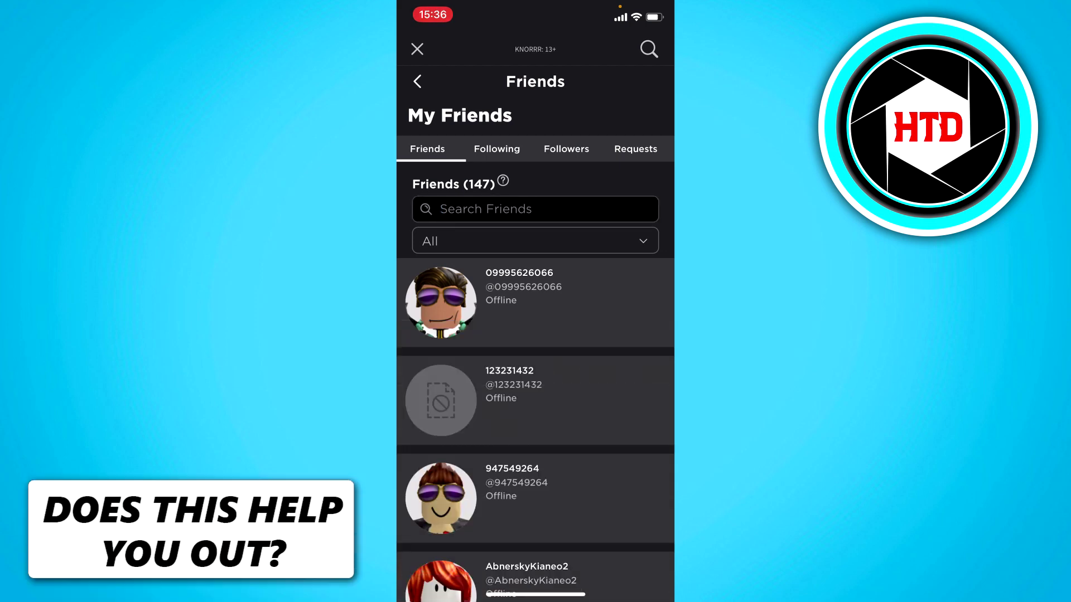
Search players for 'hello' to list matching accounts with add-friend buttons
{"action": "left_click", "coordinate": [649, 49]}
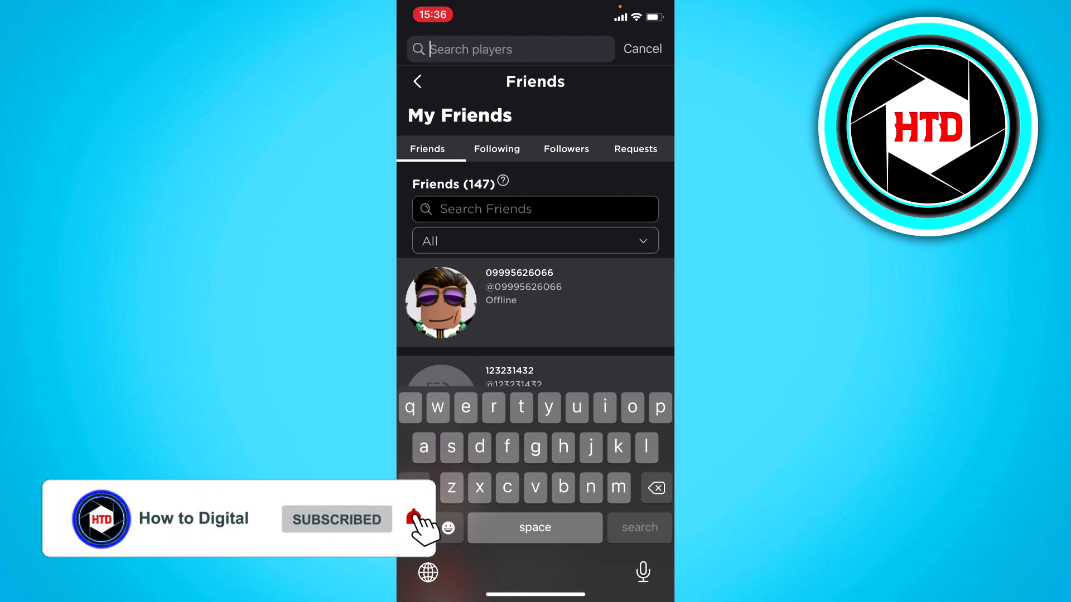
{"action": "type", "text": "hello"}
{"action": "key", "text": "Return"}
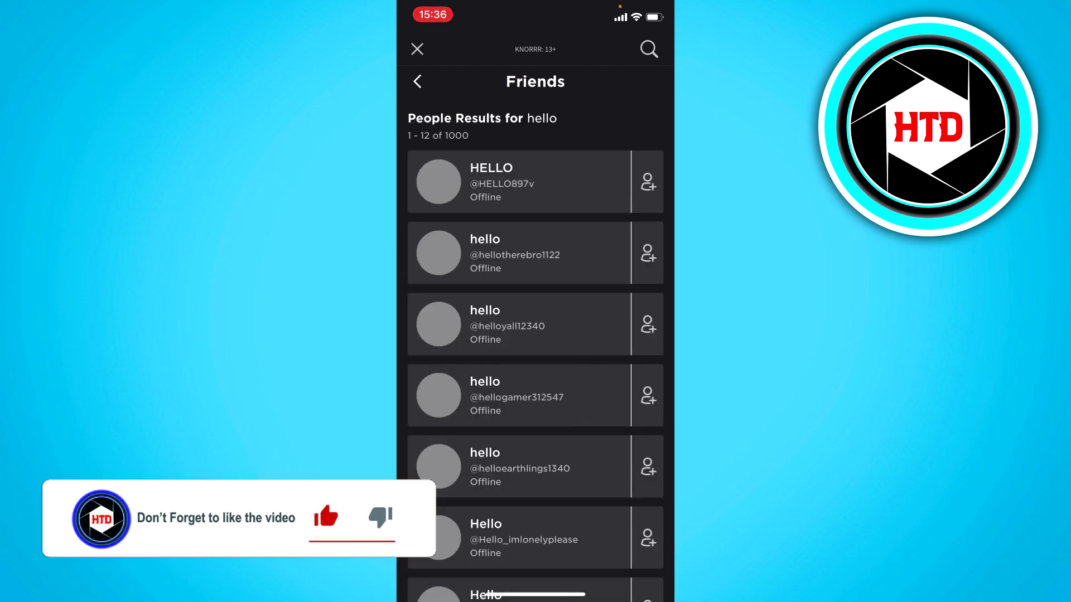
{"action": "scroll", "coordinate": [536, 351], "scroll_direction": "down", "scroll_amount": 5}
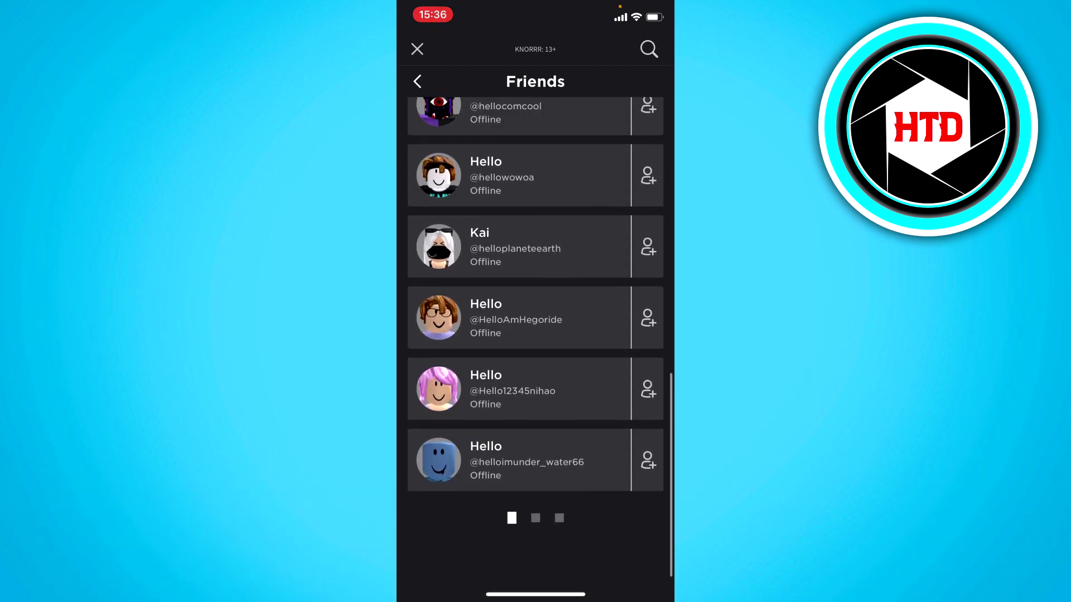
{"action": "scroll", "coordinate": [536, 351], "scroll_direction": "down", "scroll_amount": 5}
{"action": "scroll", "coordinate": [535, 352], "scroll_direction": "up", "scroll_amount": 10}
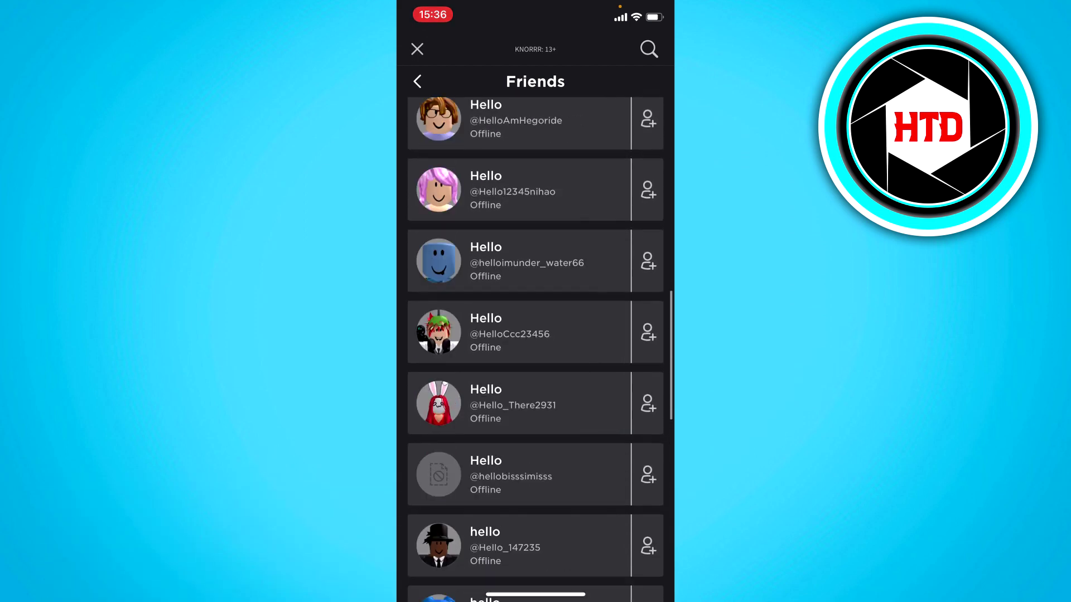